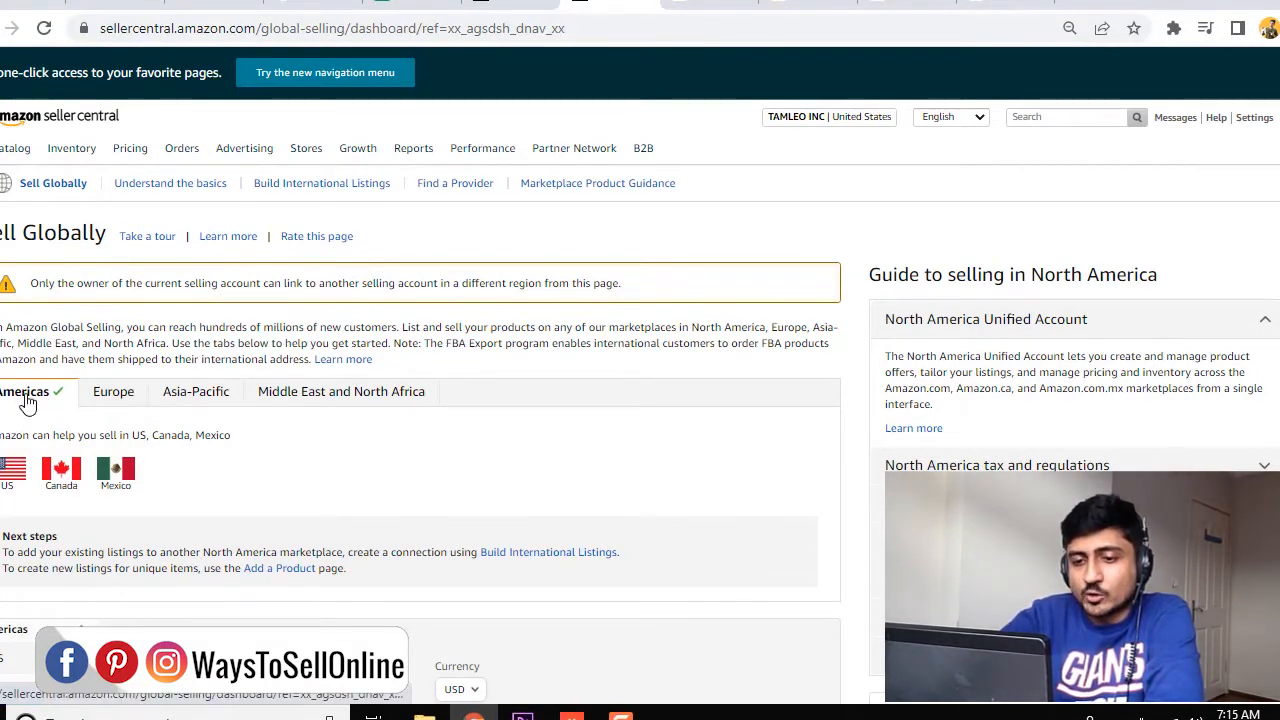
- Compare the Americas and Europe regions on the Sell Globally page and look over the Americas sales summary
double_click(10, 486)
left_click_drag(55, 488, 156, 486)
left_click(221, 485)
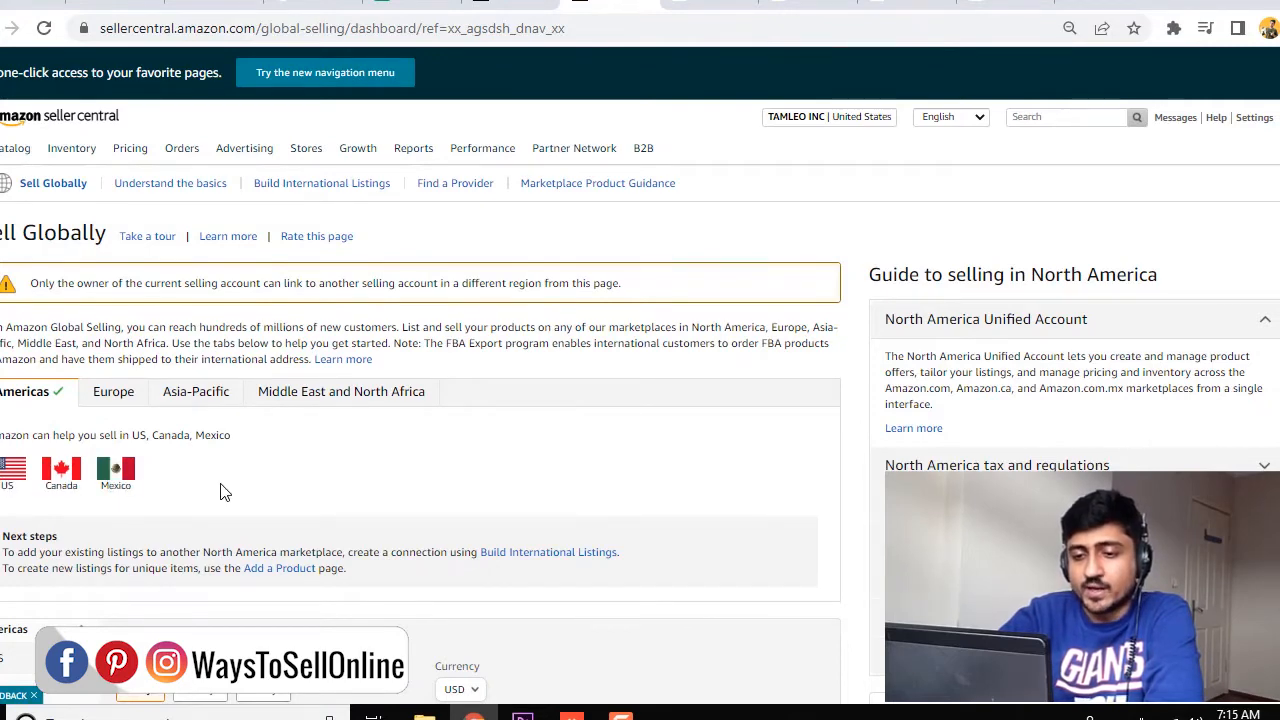
left_click(116, 396)
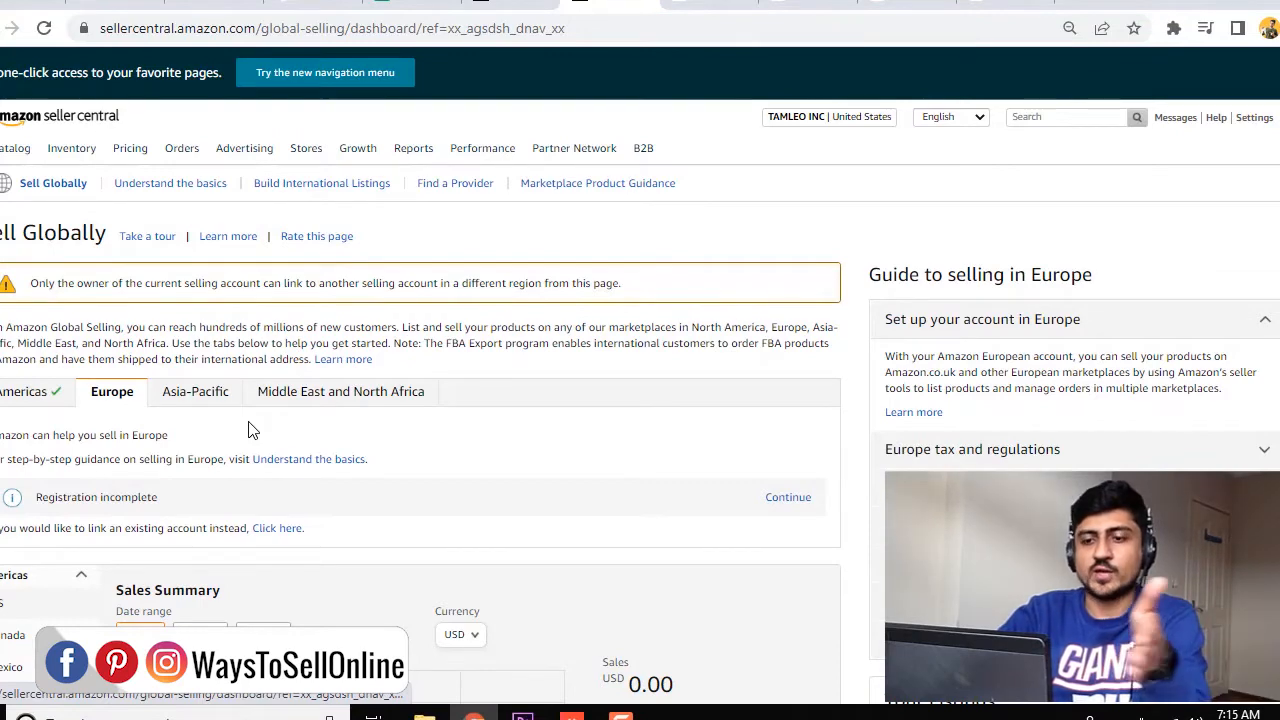
left_click(30, 395)
scroll(330, 450, "down", 1)
scroll(330, 450, "down", 2)
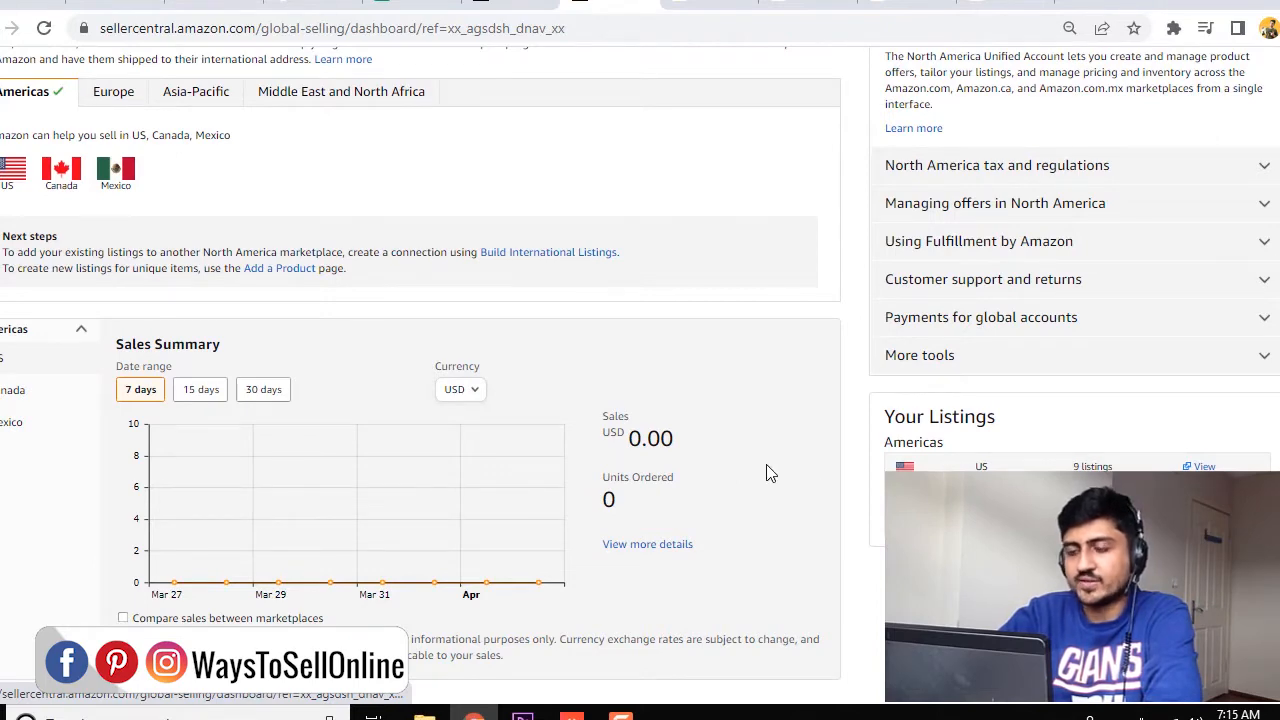
scroll(766, 471, "up", 3)
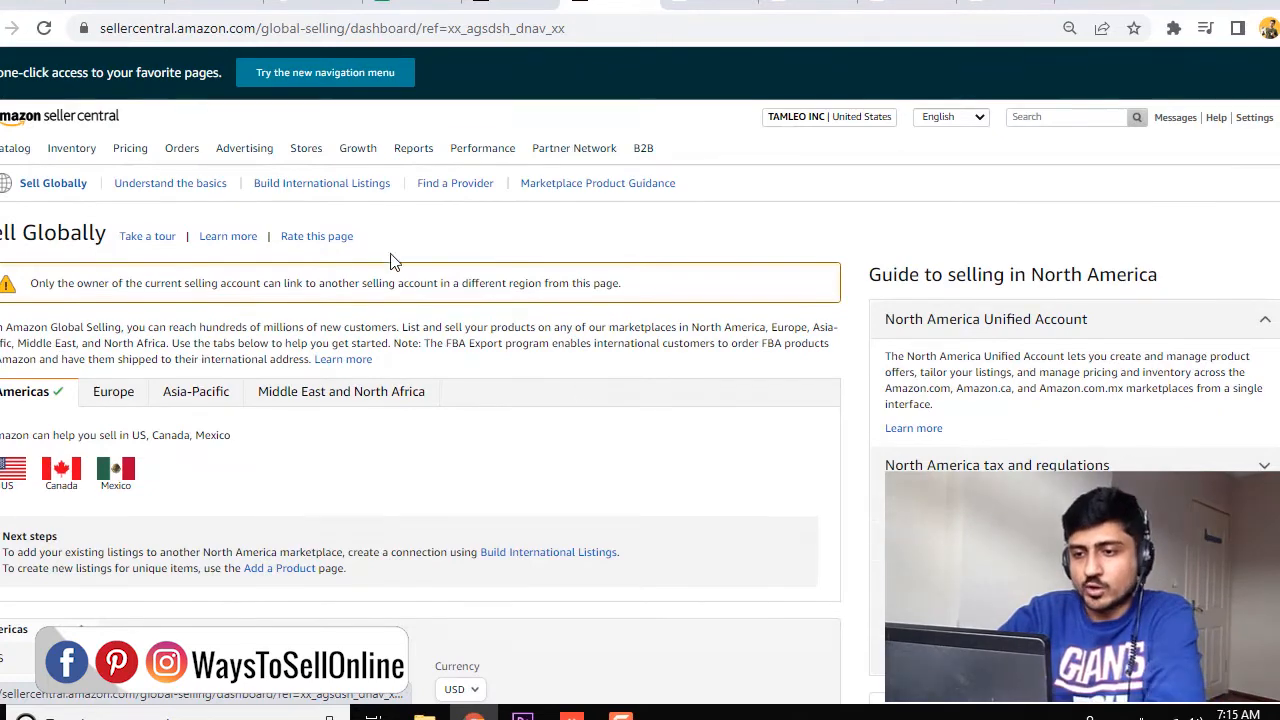
- Open Build International Listings and read through how offers are connected and priced before starting the setup
left_click(343, 193)
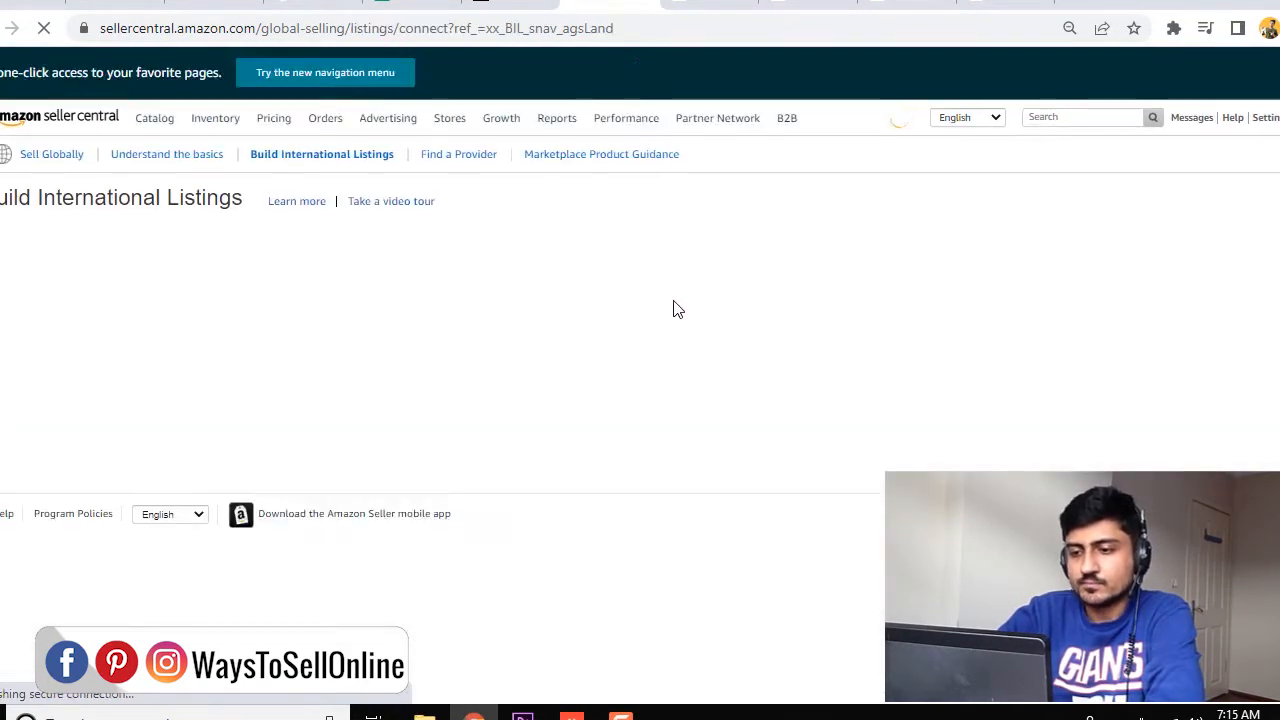
scroll(674, 309, "down", 1)
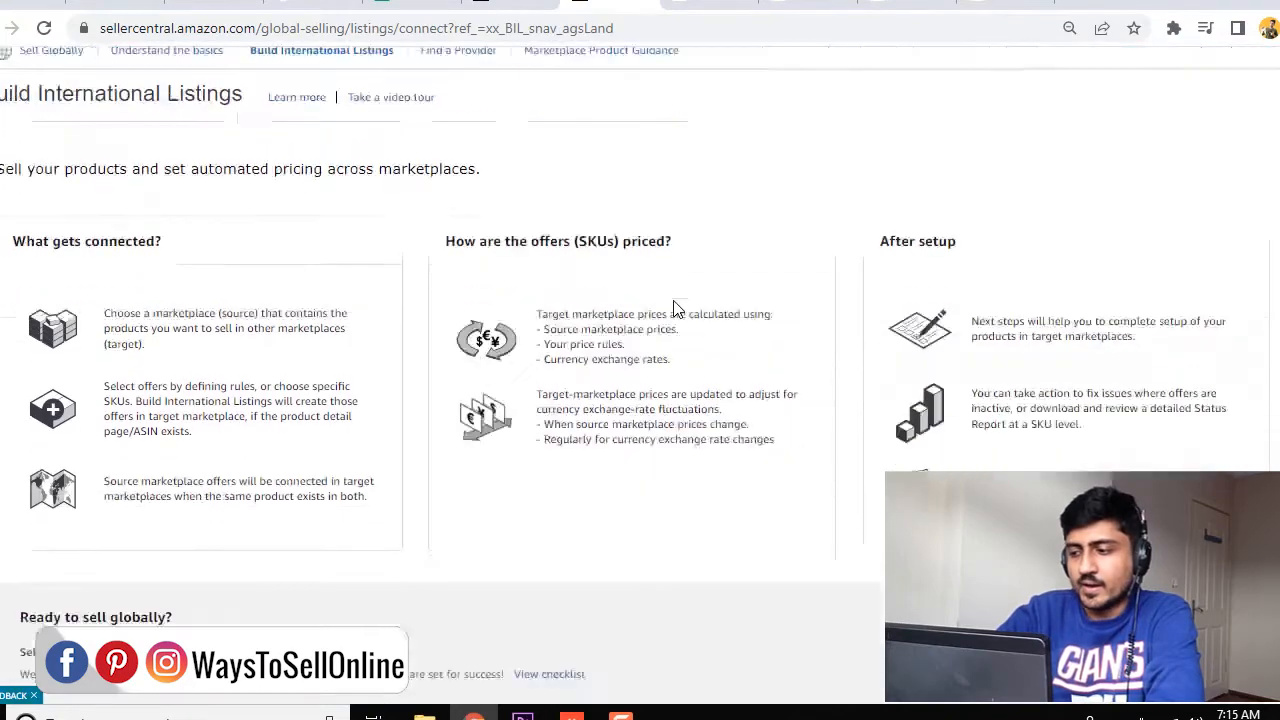
scroll(674, 309, "down", 1)
scroll(1011, 449, "down", 1)
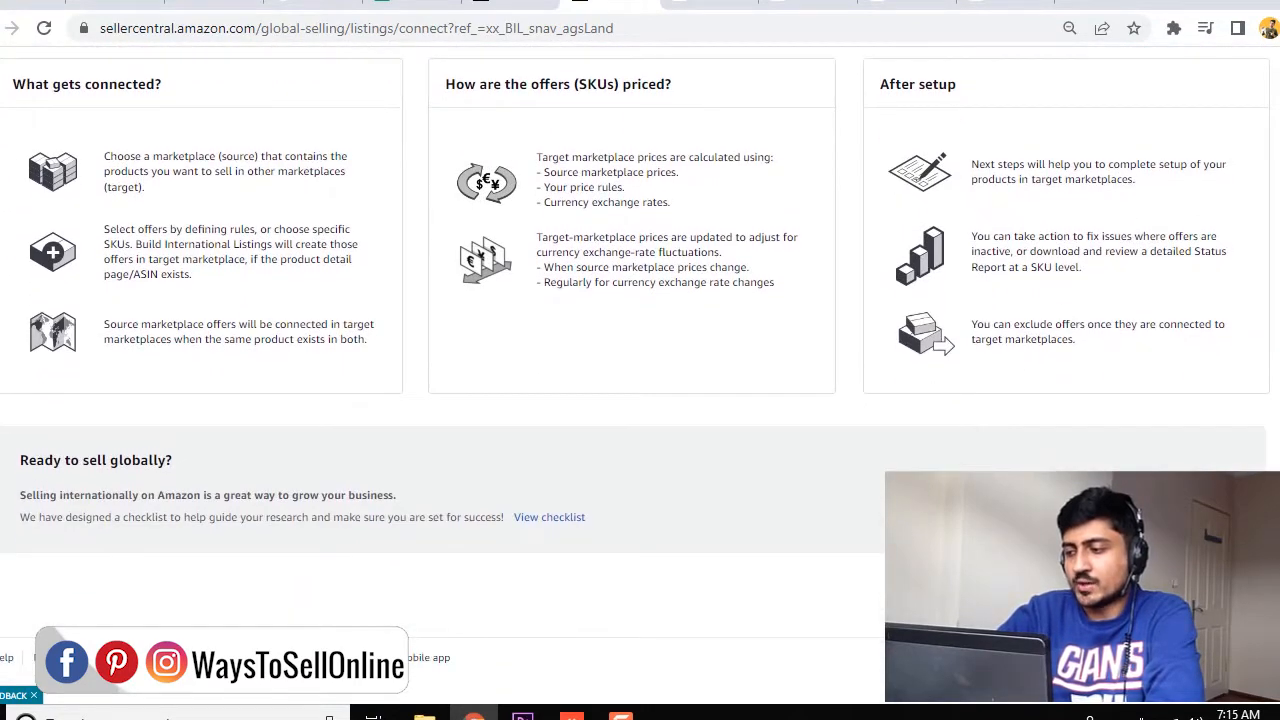
scroll(478, 365, "up", 1)
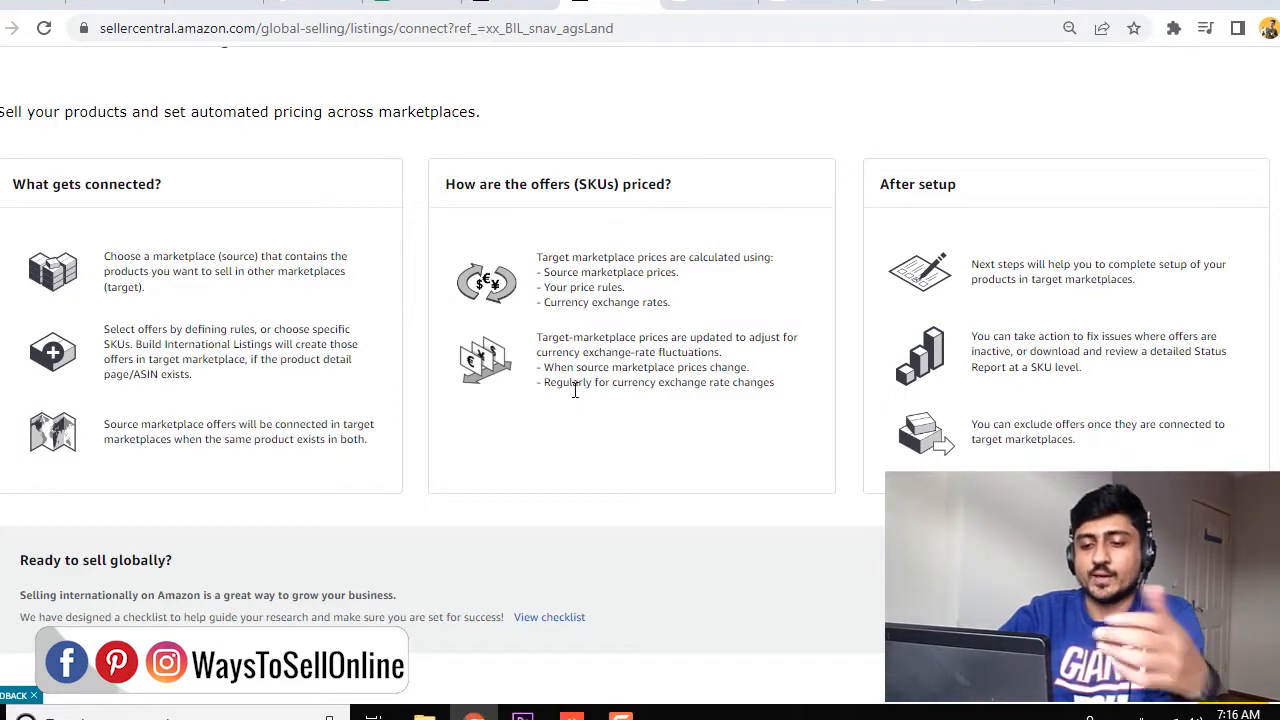
scroll(574, 383, "down", 2)
left_click_drag(20, 460, 118, 460)
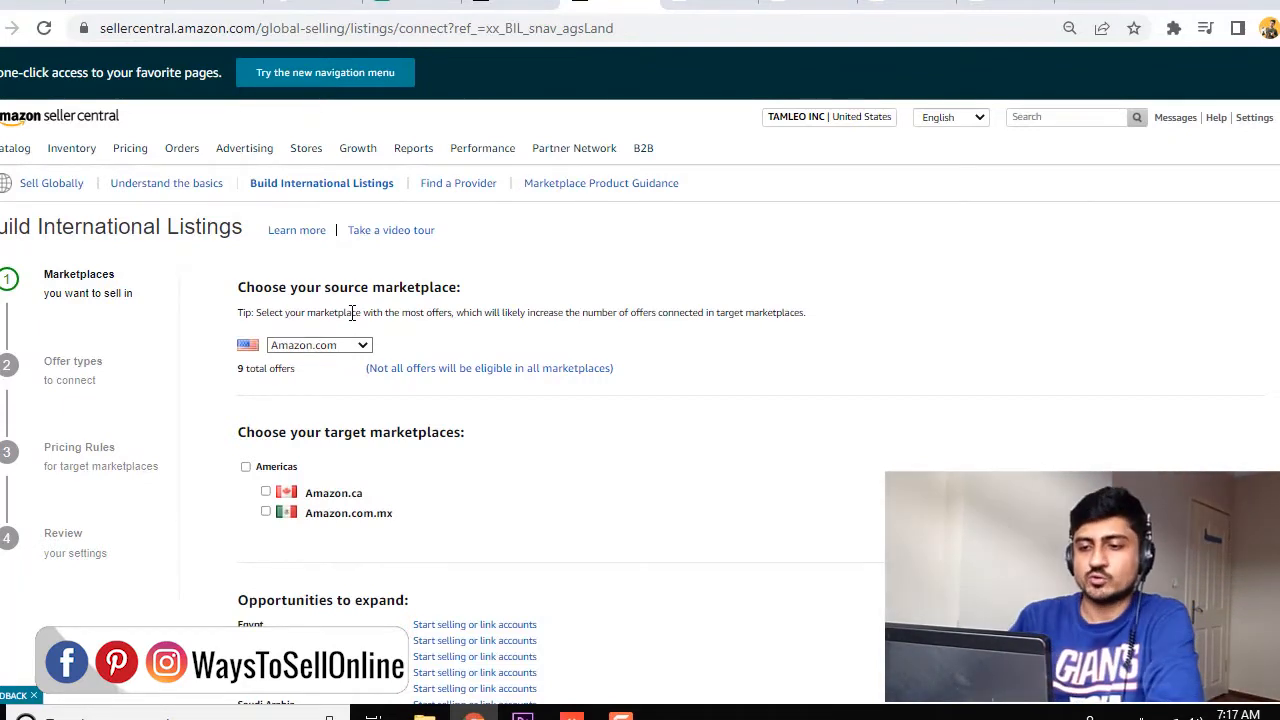
- Choose Amazon.com as the source marketplace and Amazon.ca and Amazon.com.mx as targets, and continue to the offer types
left_click(343, 353)
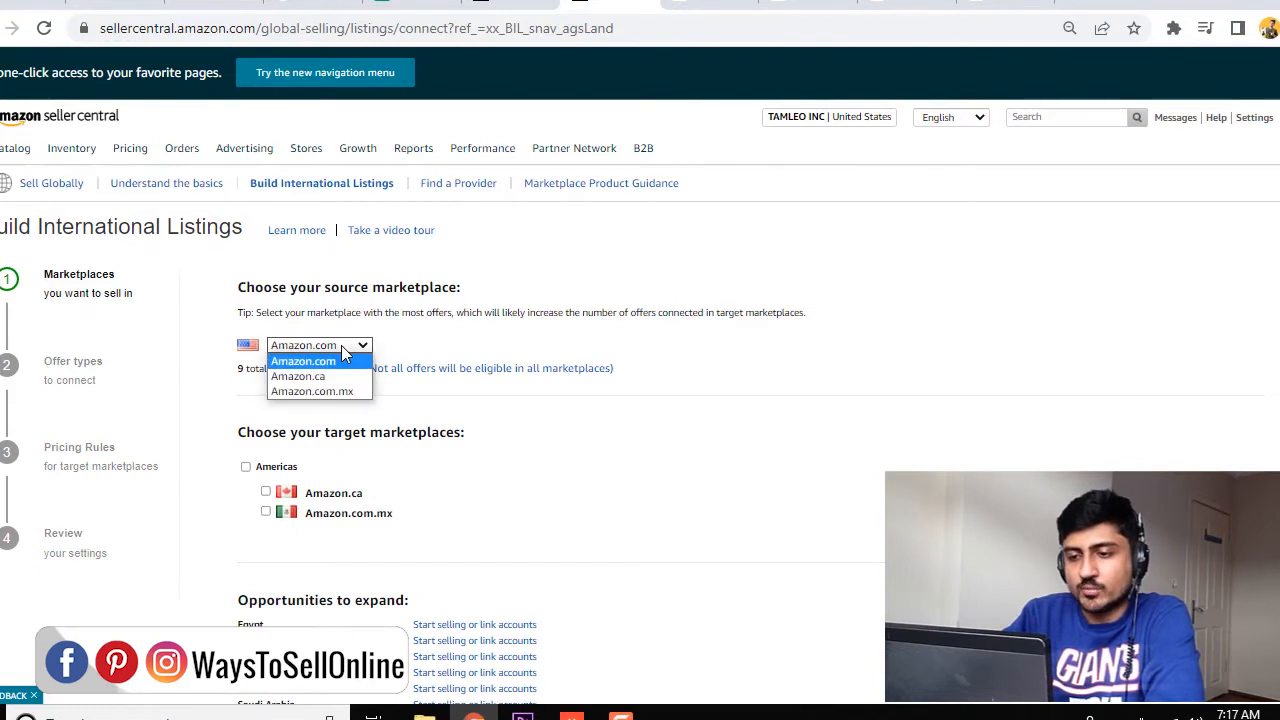
left_click(341, 362)
scroll(614, 434, "down", 1)
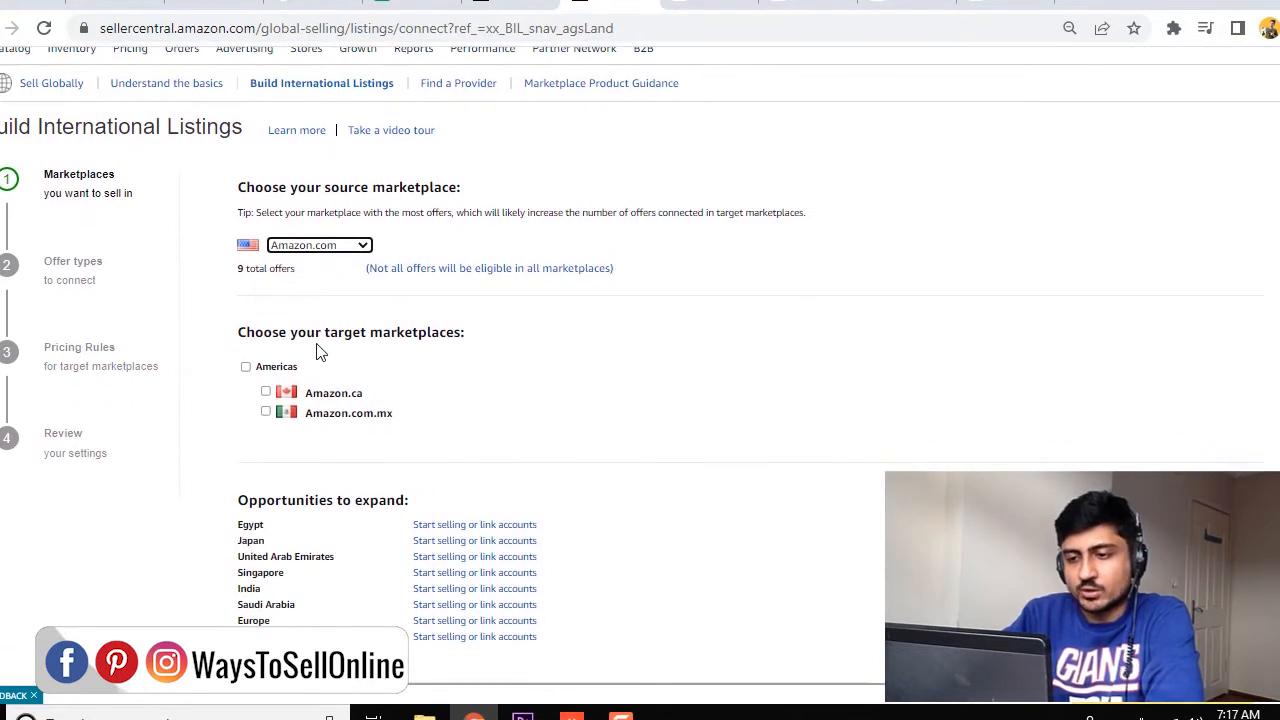
left_click(246, 367)
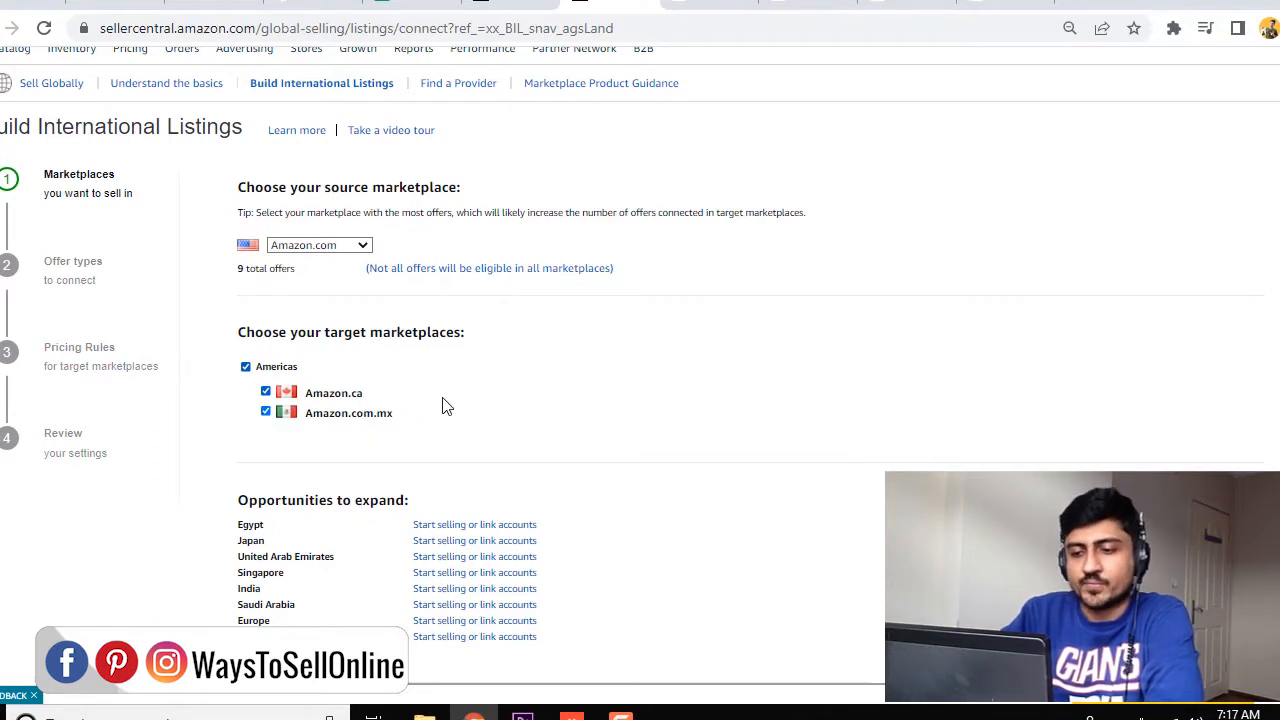
scroll(302, 410, "down", 1)
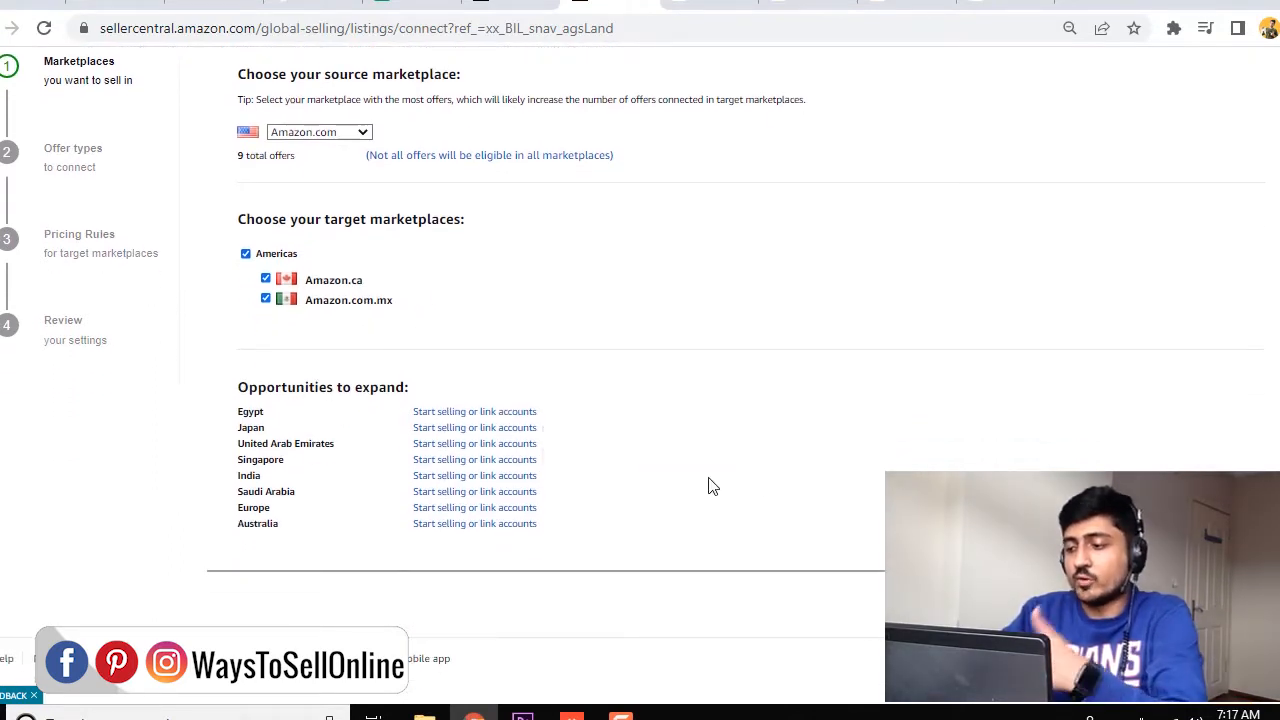
left_click_drag(238, 392, 426, 397)
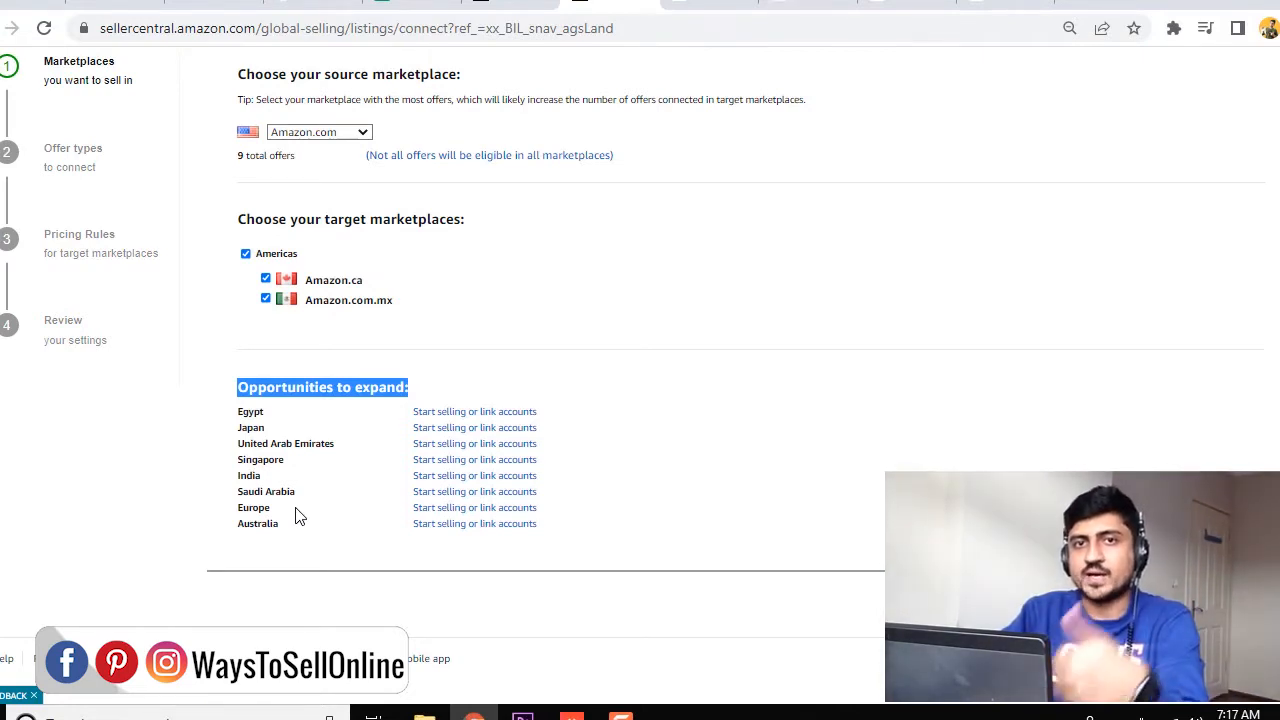
left_click(810, 325)
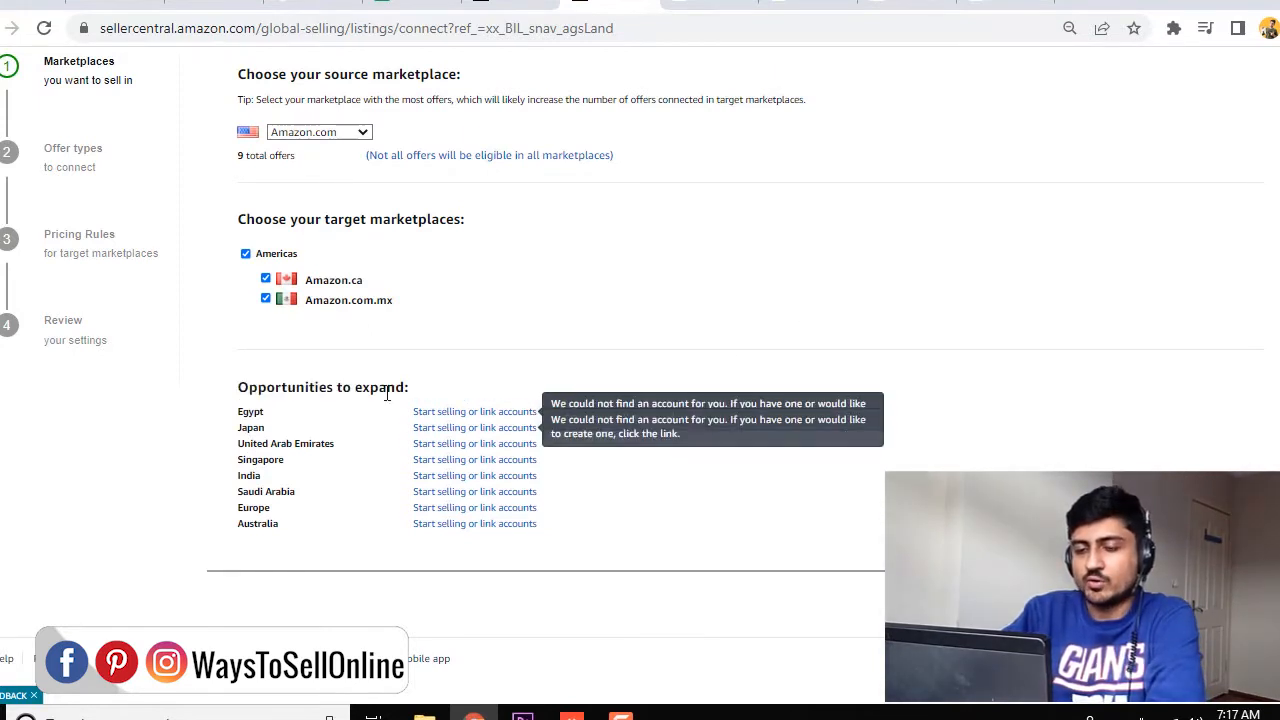
left_click(1228, 597)
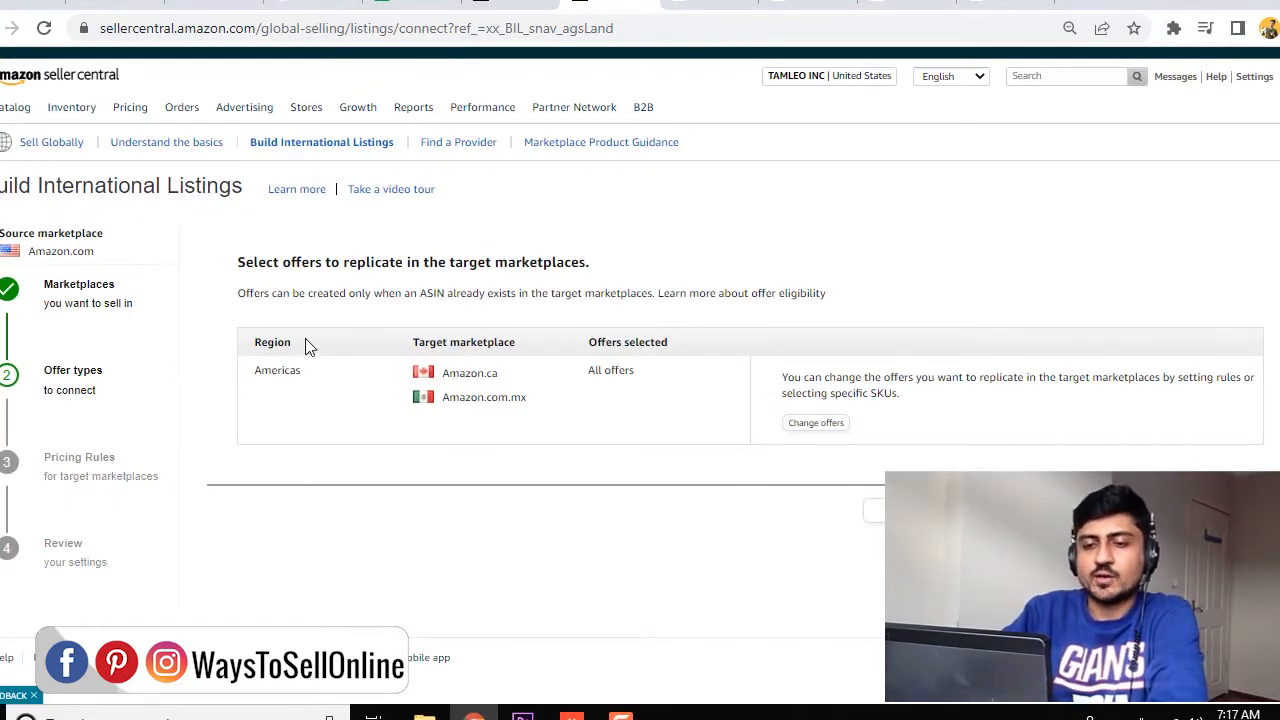
- Keep all offers selected for both target marketplaces and continue to the pricing rules
triple_click(59, 374)
left_click(326, 426)
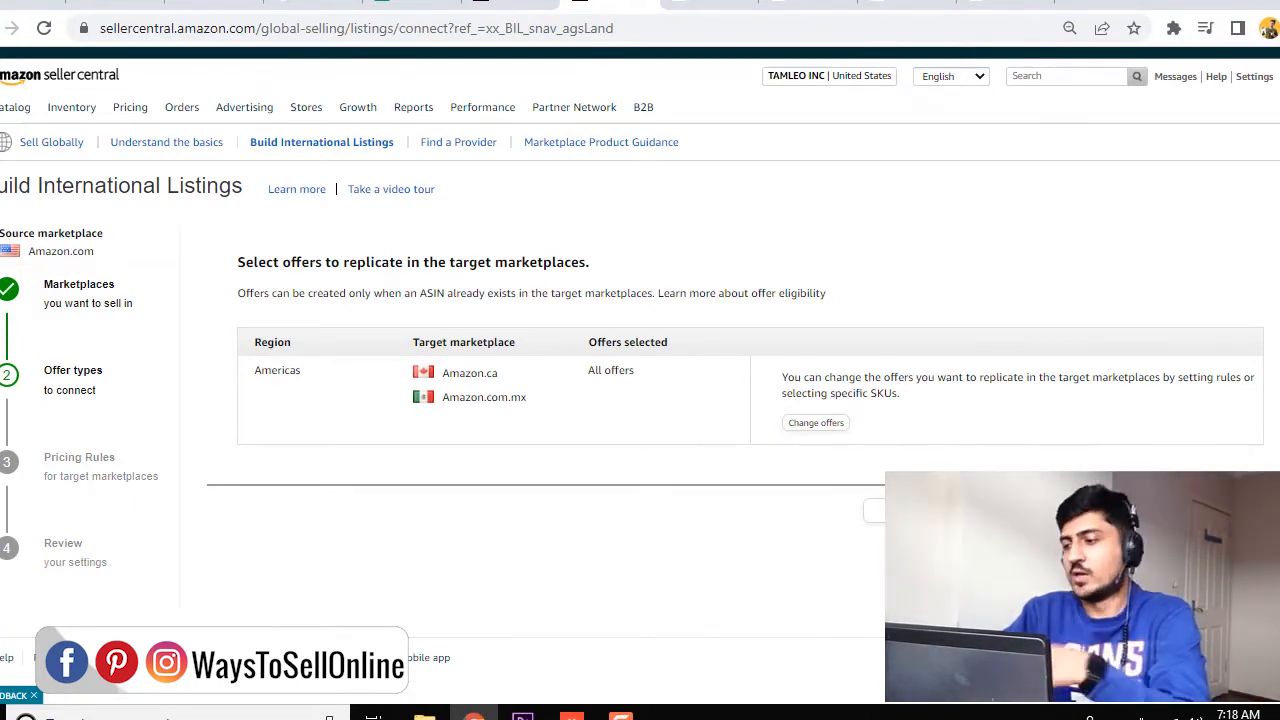
left_click(1210, 510)
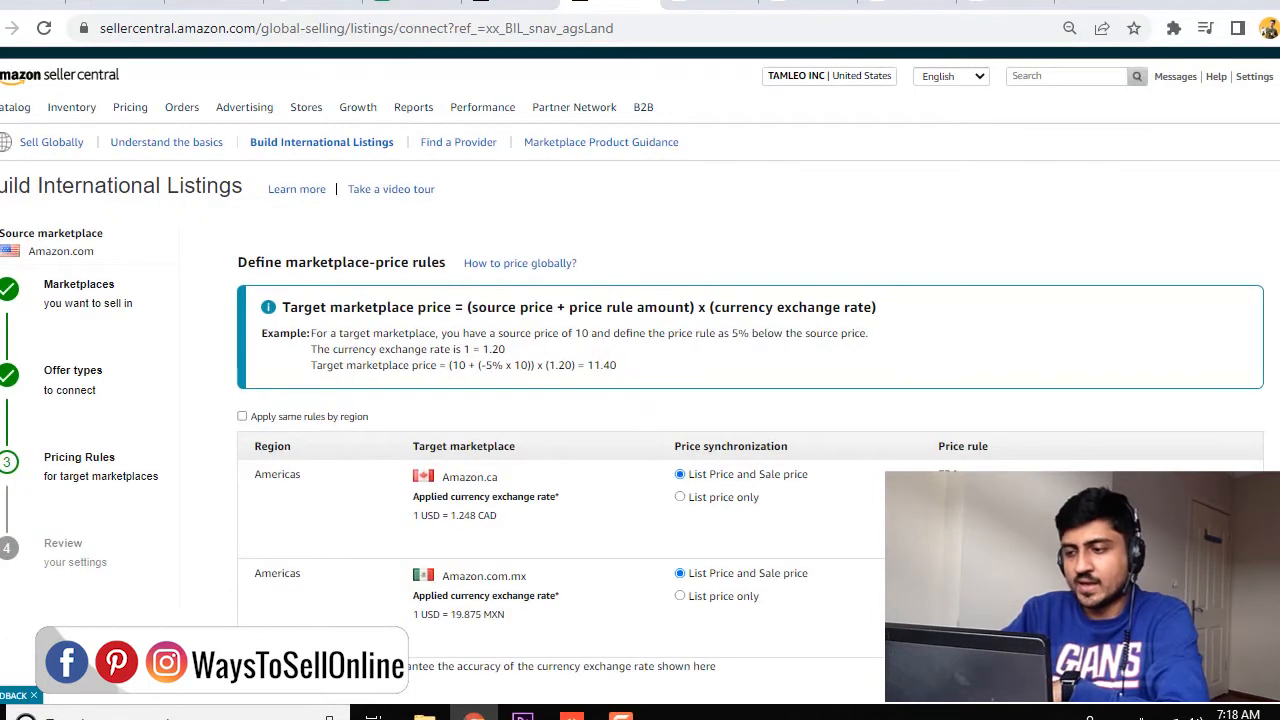
- Check the exchange rates and FBA price rule options, keep prices the same as the source marketplace, and continue to the settings review
scroll(286, 474, "down", 1)
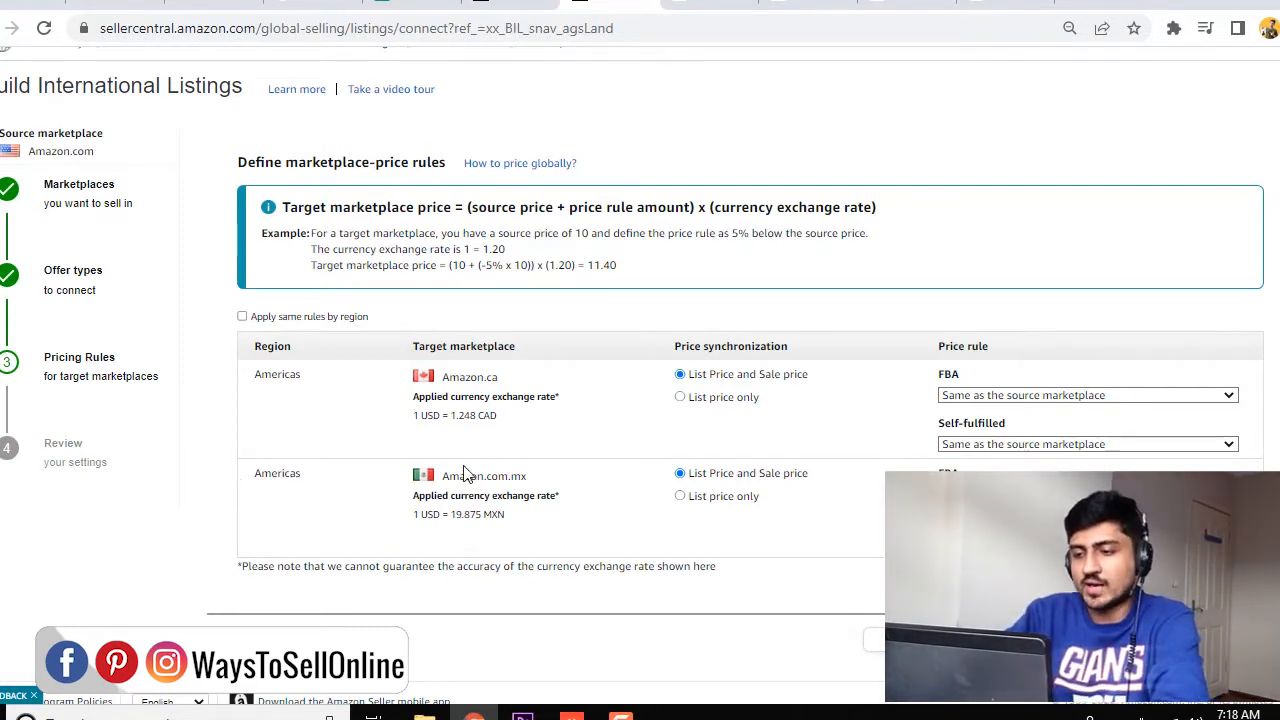
left_click_drag(418, 417, 500, 426)
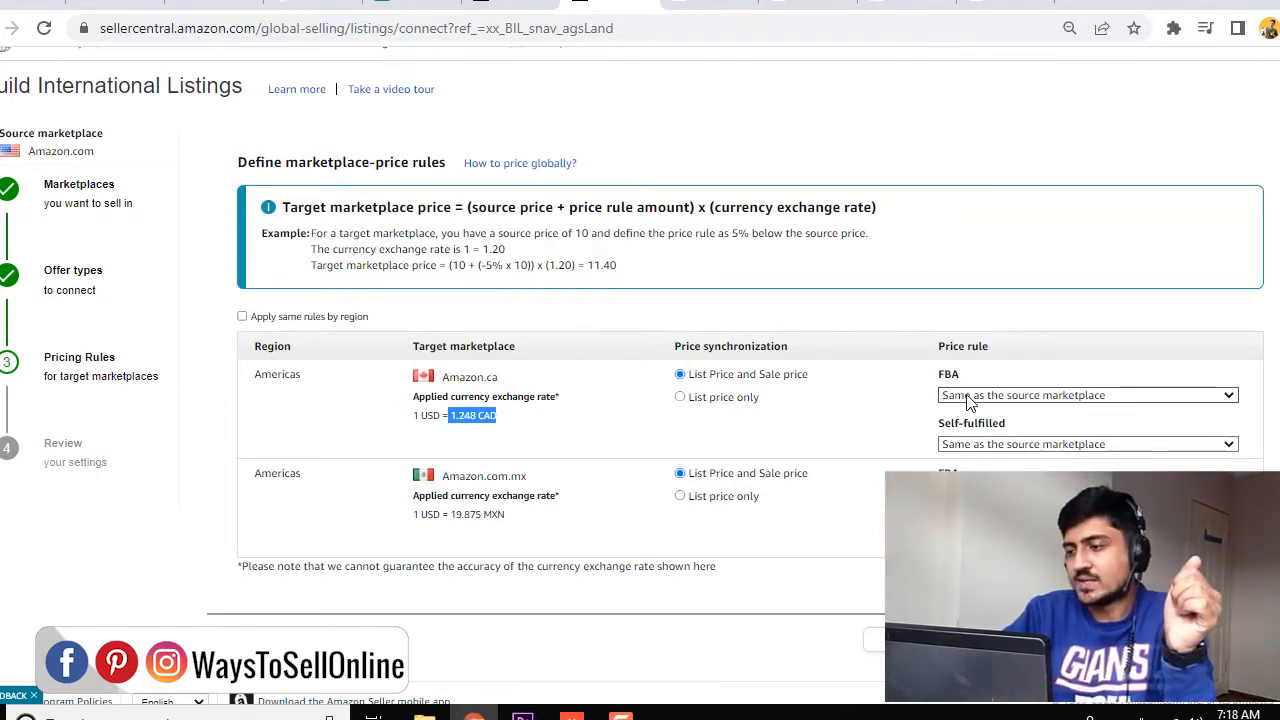
left_click(1047, 396)
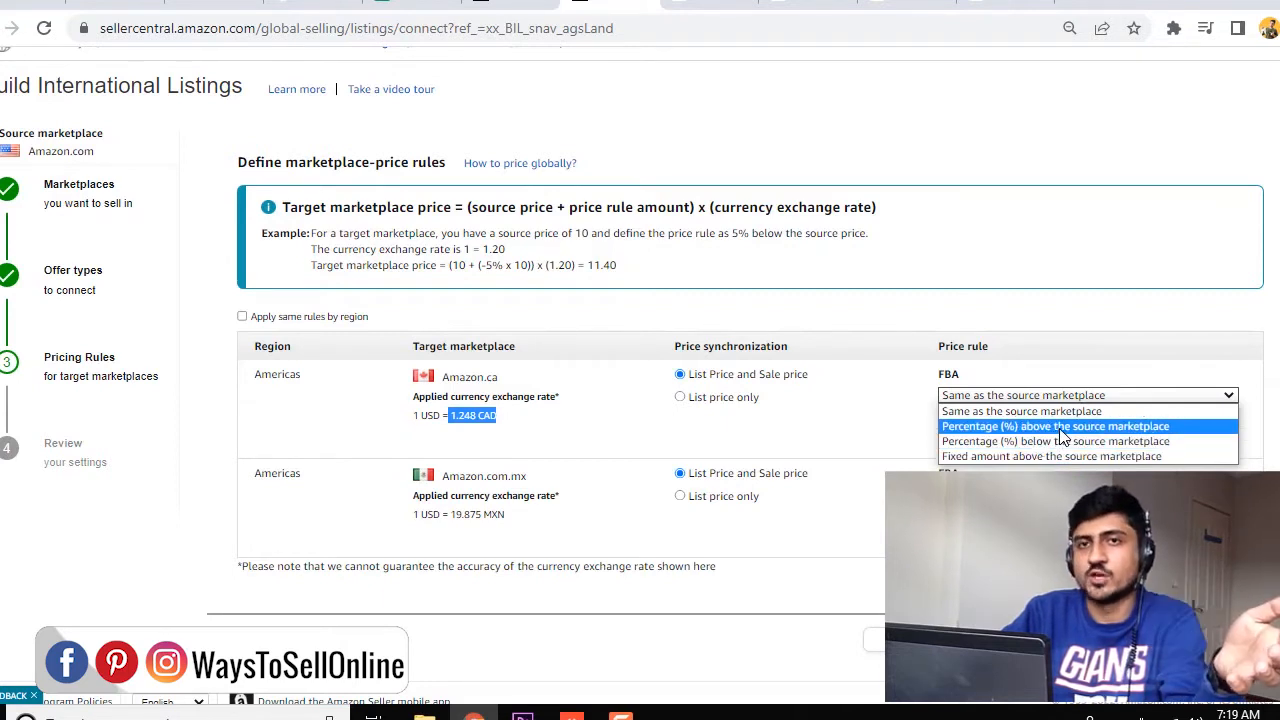
left_click(1048, 358)
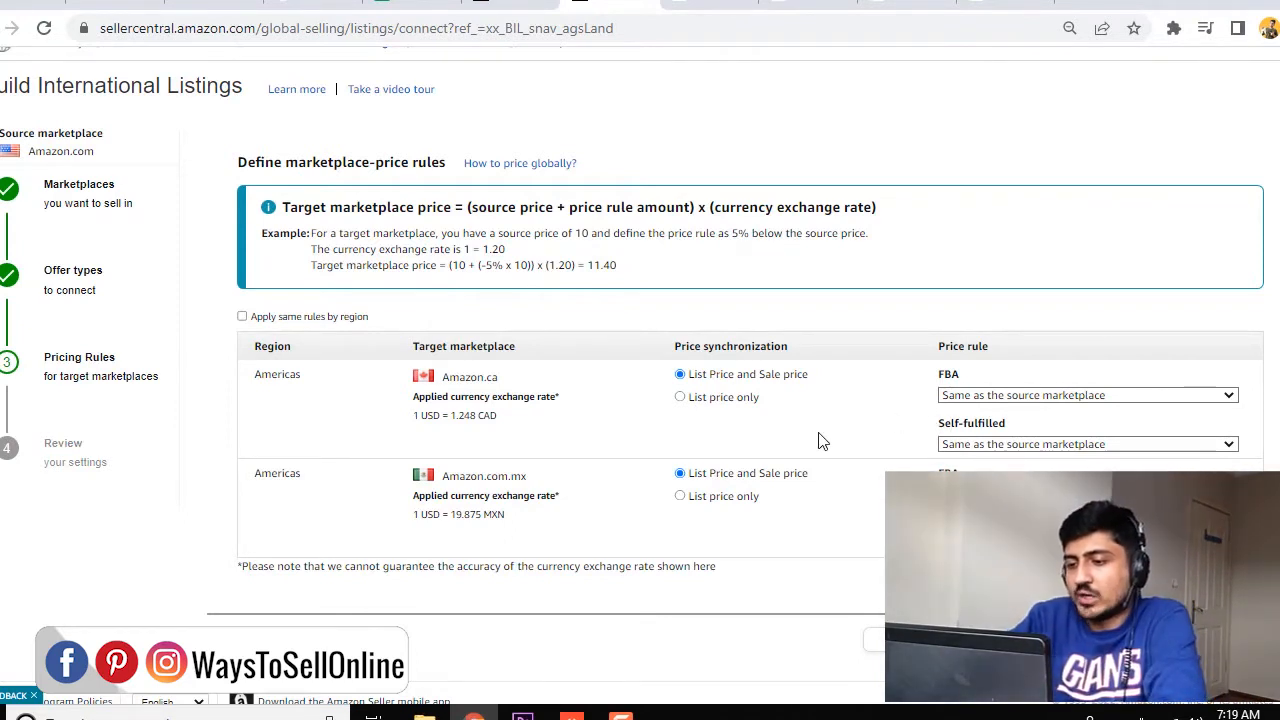
scroll(815, 442, "down", 1)
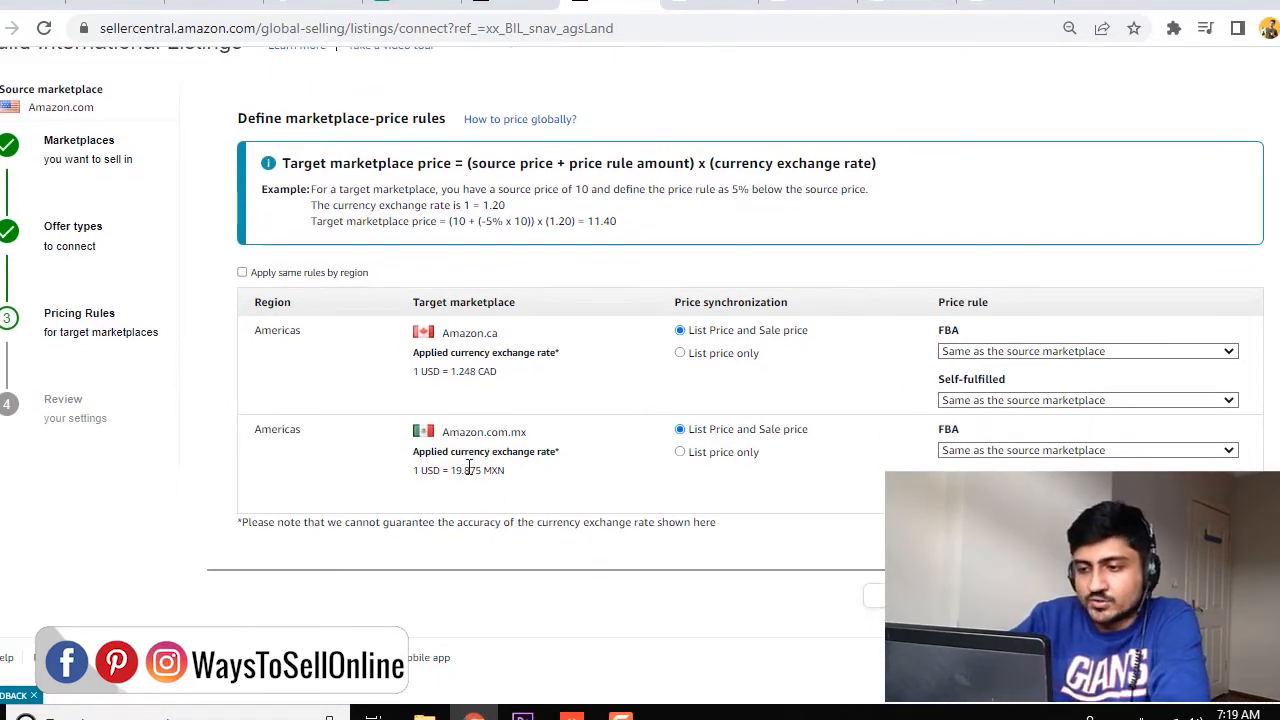
left_click_drag(417, 375, 497, 377)
left_click_drag(415, 478, 530, 484)
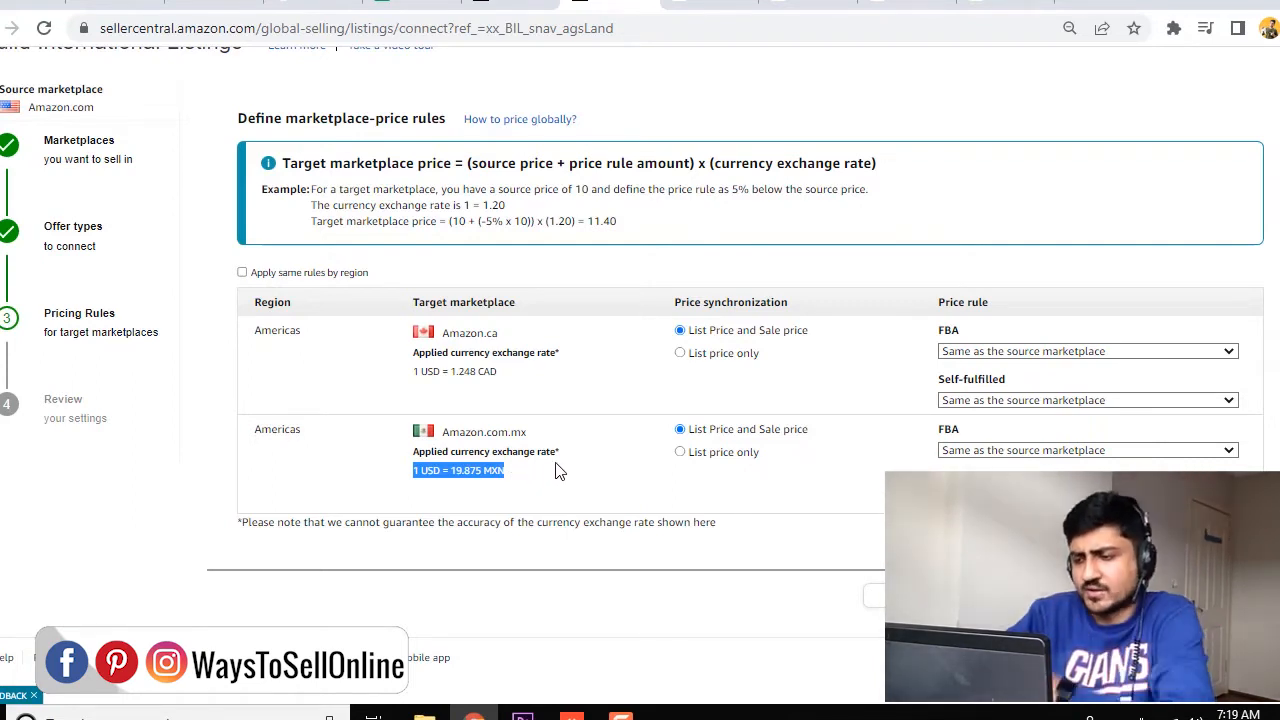
left_click(578, 472)
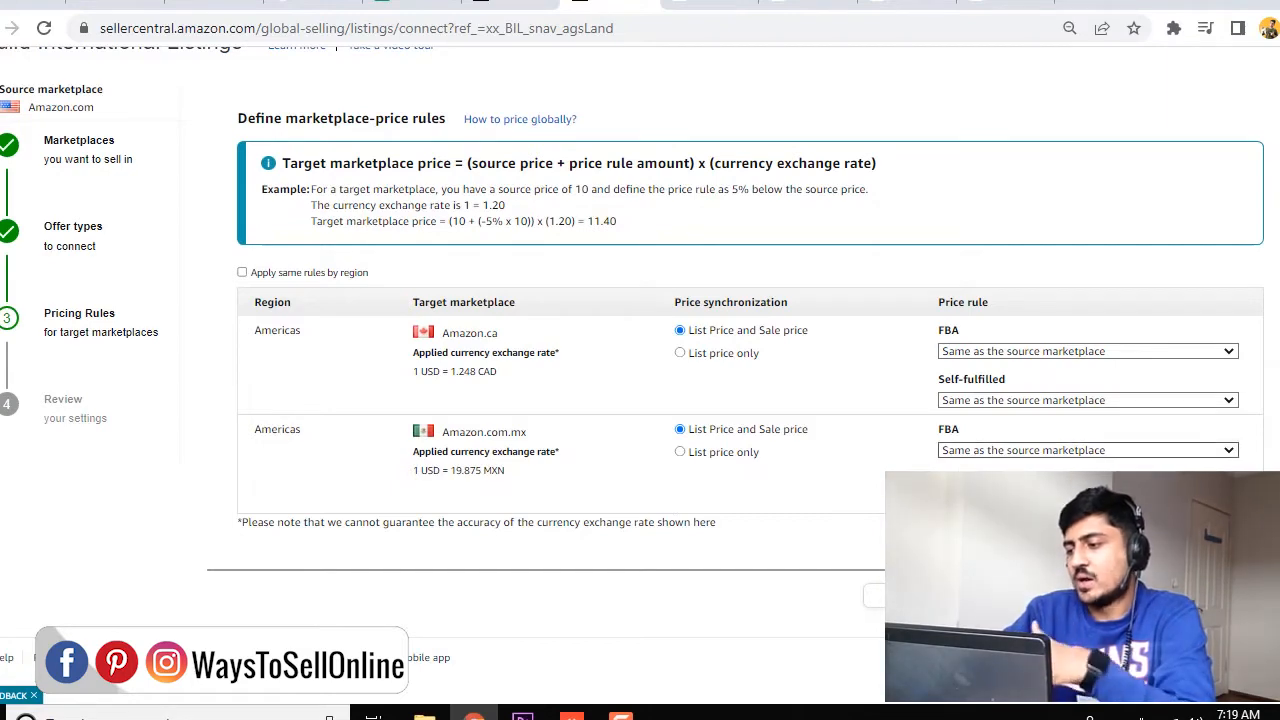
left_click(1197, 596)
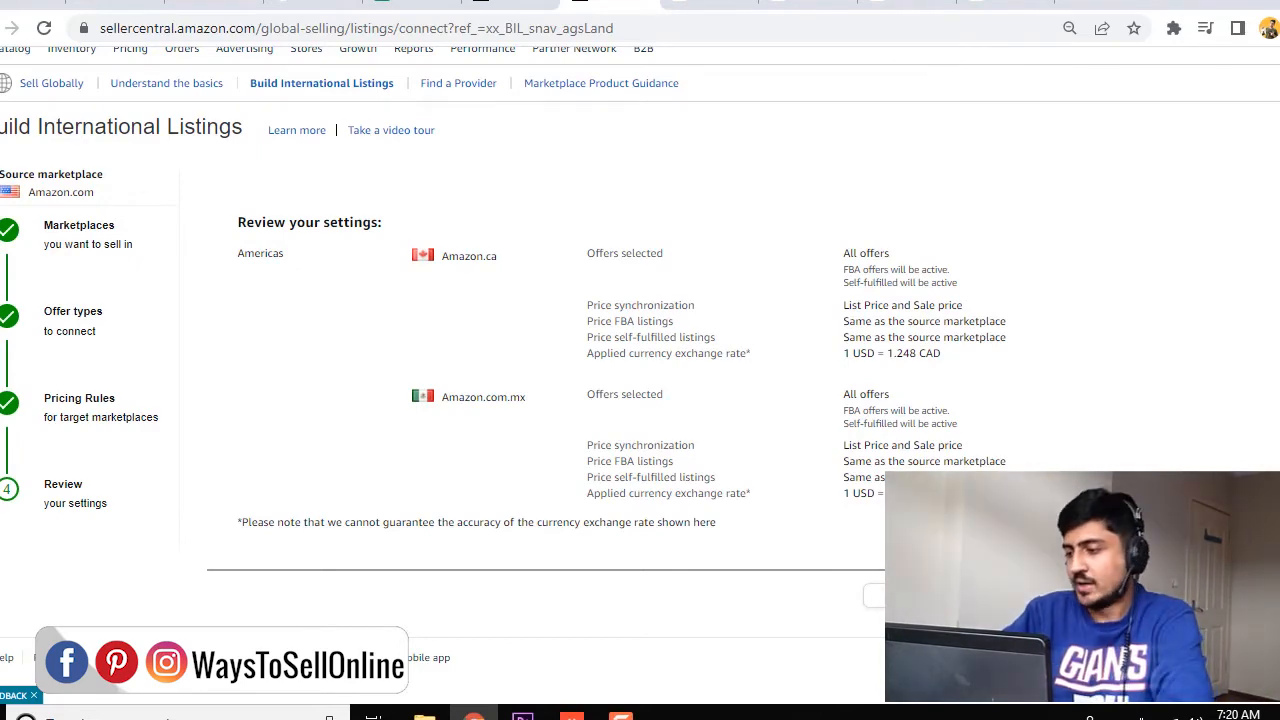
- Submit the reviewed settings, read the compliance notice, and agree to create the offers in the target marketplaces
left_click(1010, 596)
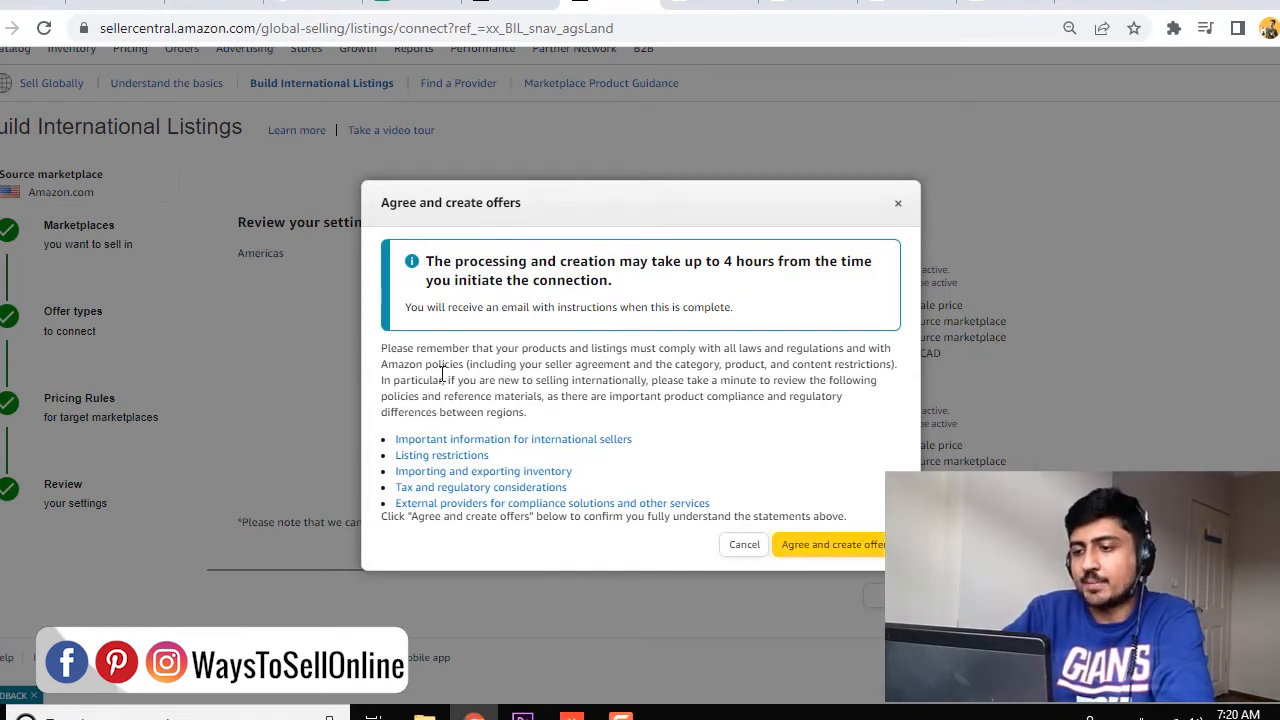
left_click_drag(379, 352, 540, 420)
left_click(705, 423)
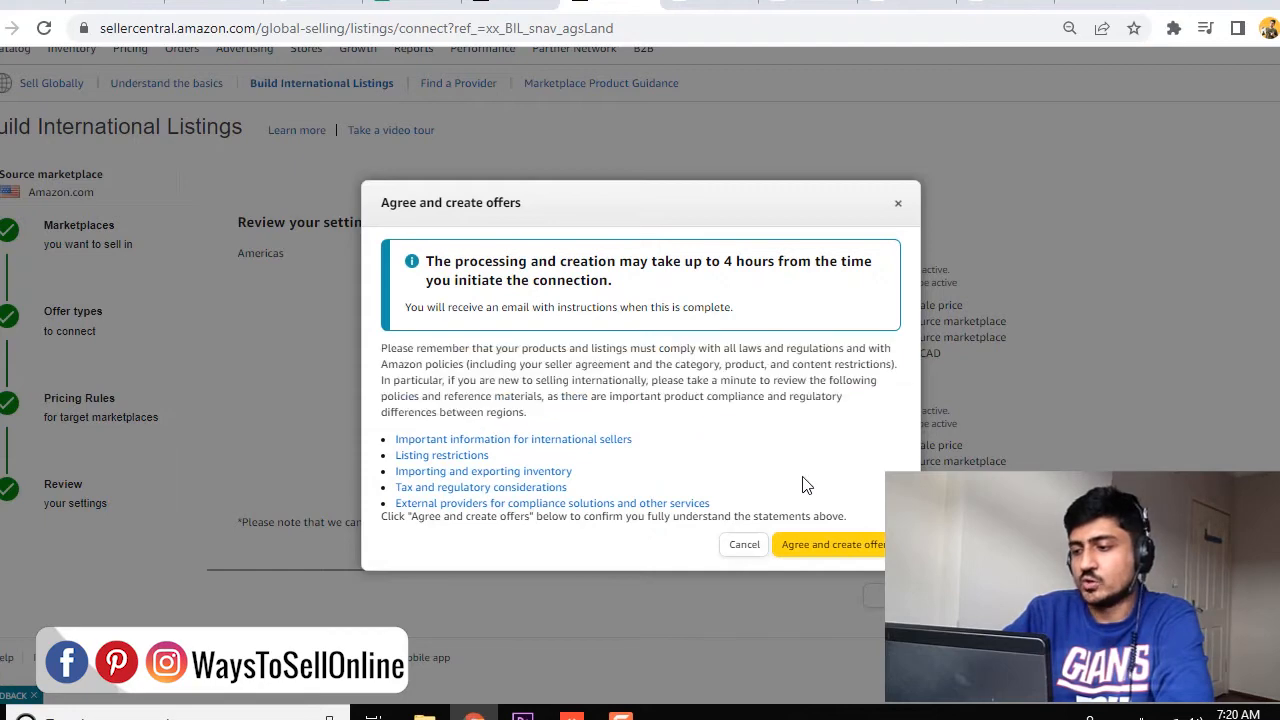
left_click(831, 546)
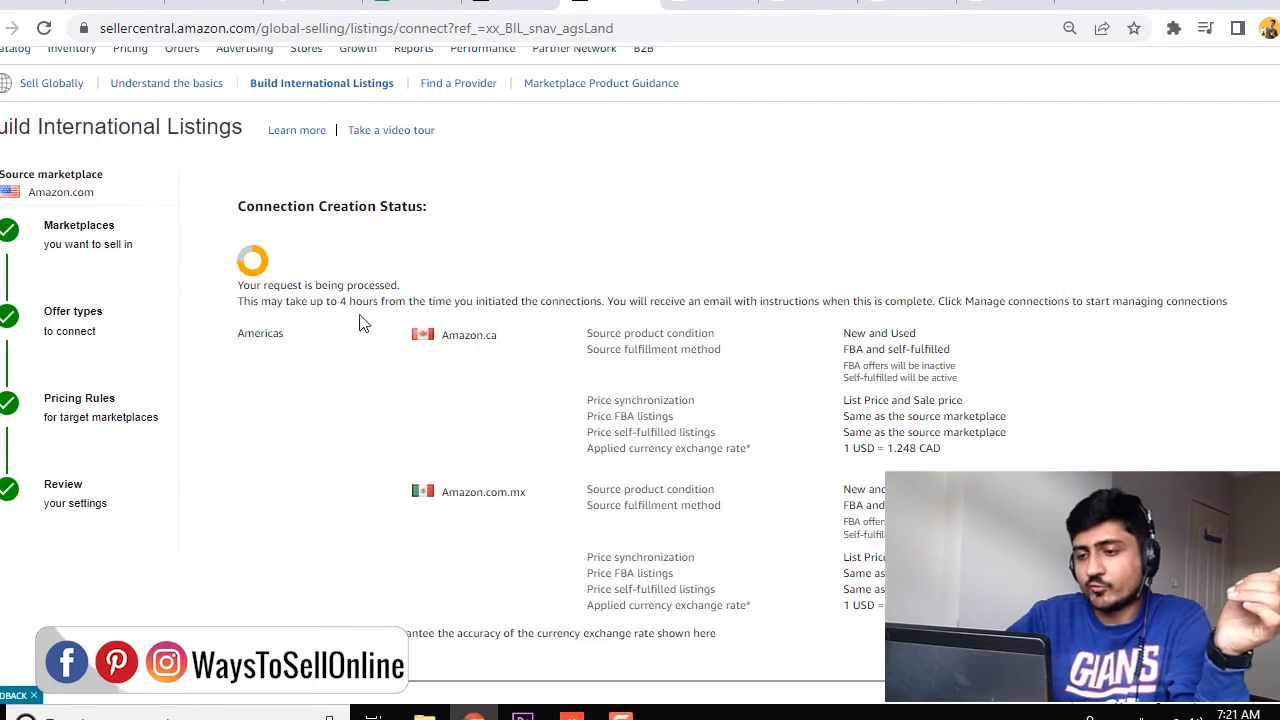
- Check the stated processing time and connection details in the Connection Creation Status
left_click_drag(338, 302, 384, 302)
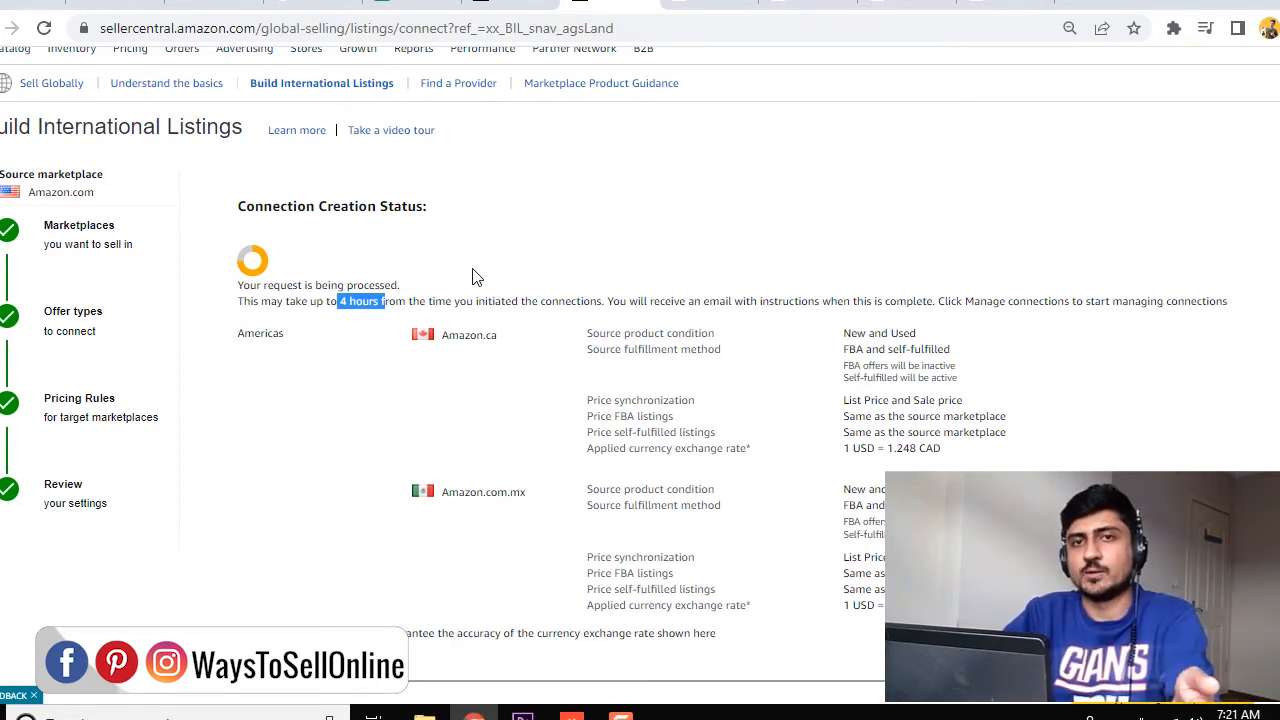
scroll(475, 278, "down", 1)
double_click(364, 190)
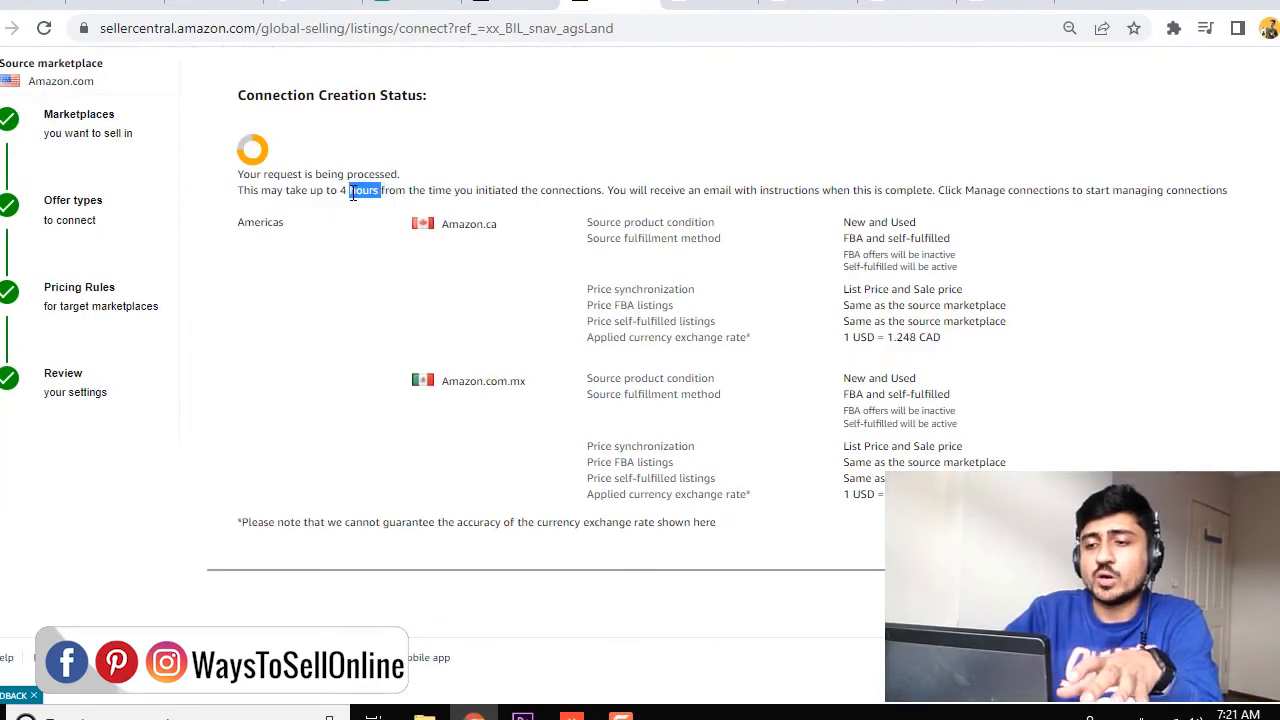